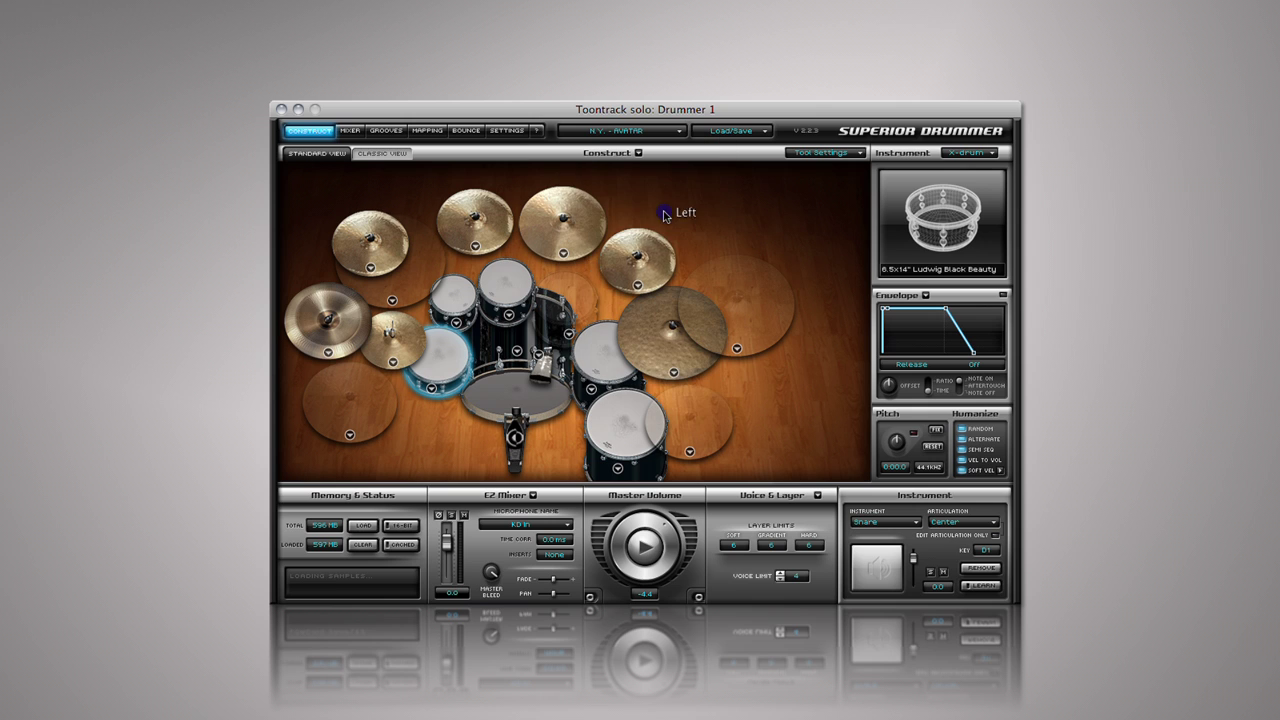
# Open the snare's list of drum models and choose the 6.5x14" Ludwig Black Beauty
pyautogui.click(433, 389)
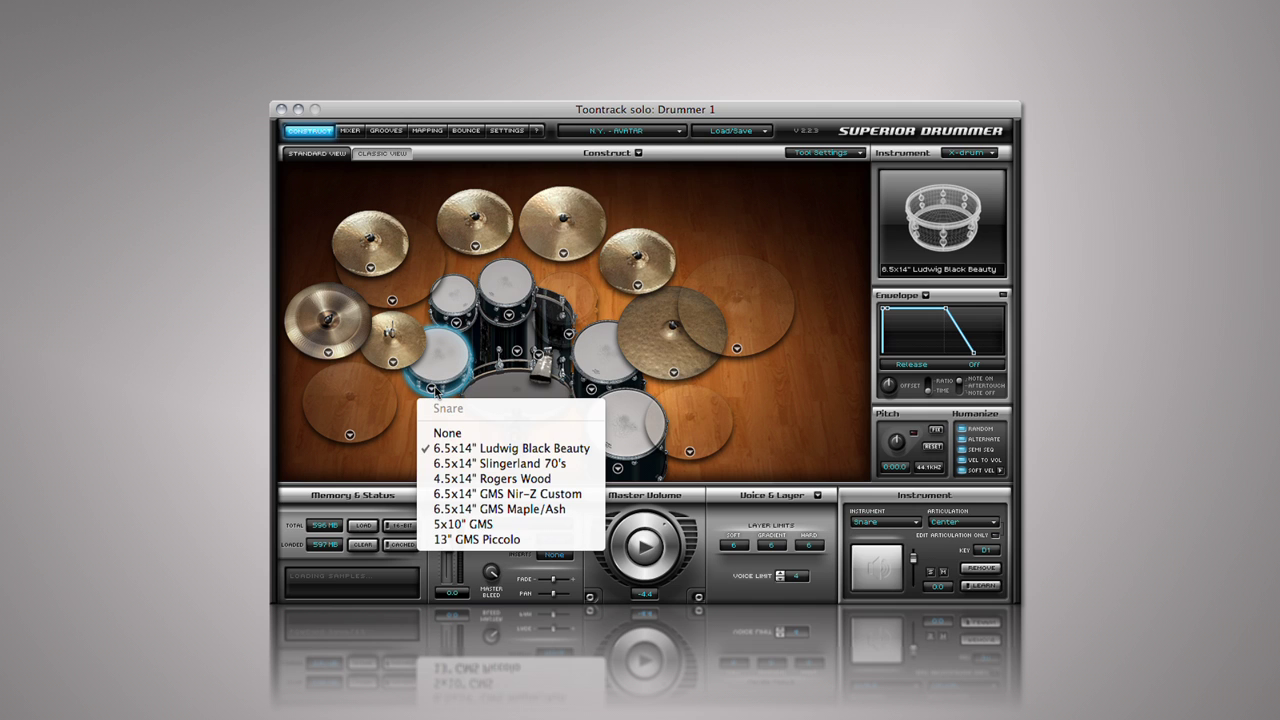
pyautogui.click(474, 450)
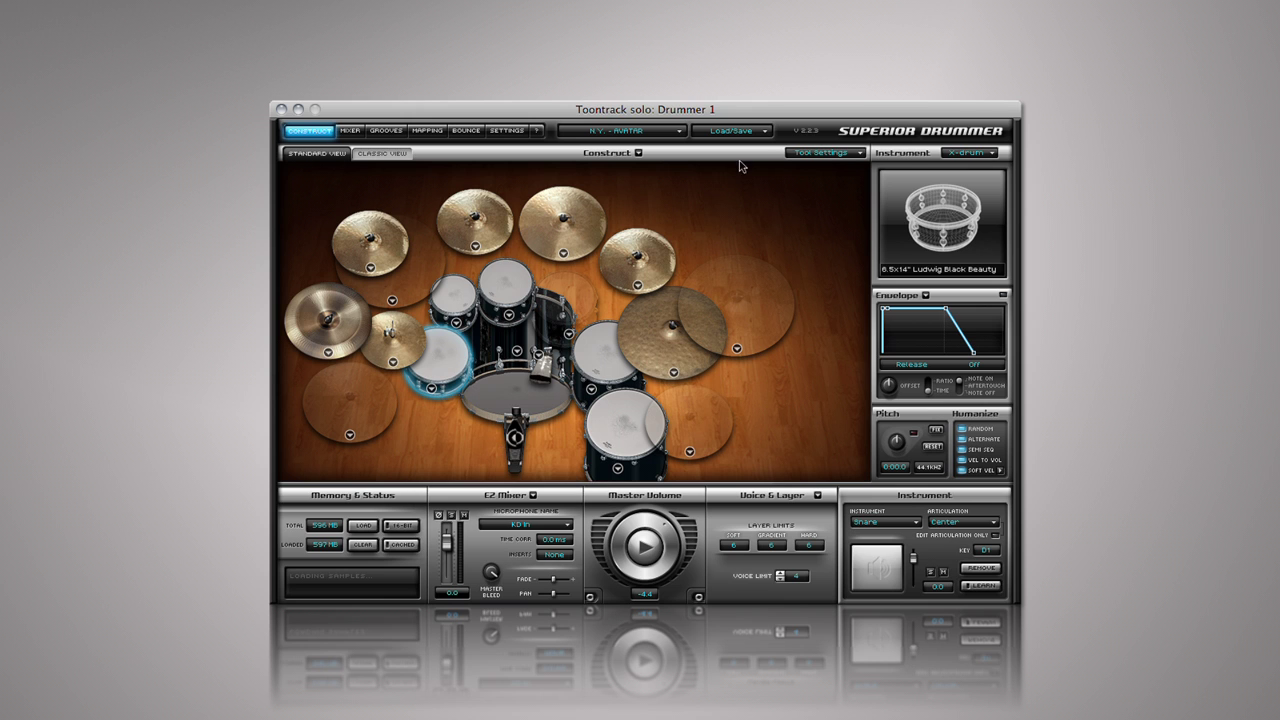
# Look through the combined presets, including the Toontrack and Steven Slate Pack groups, without loading any
pyautogui.click(750, 133)
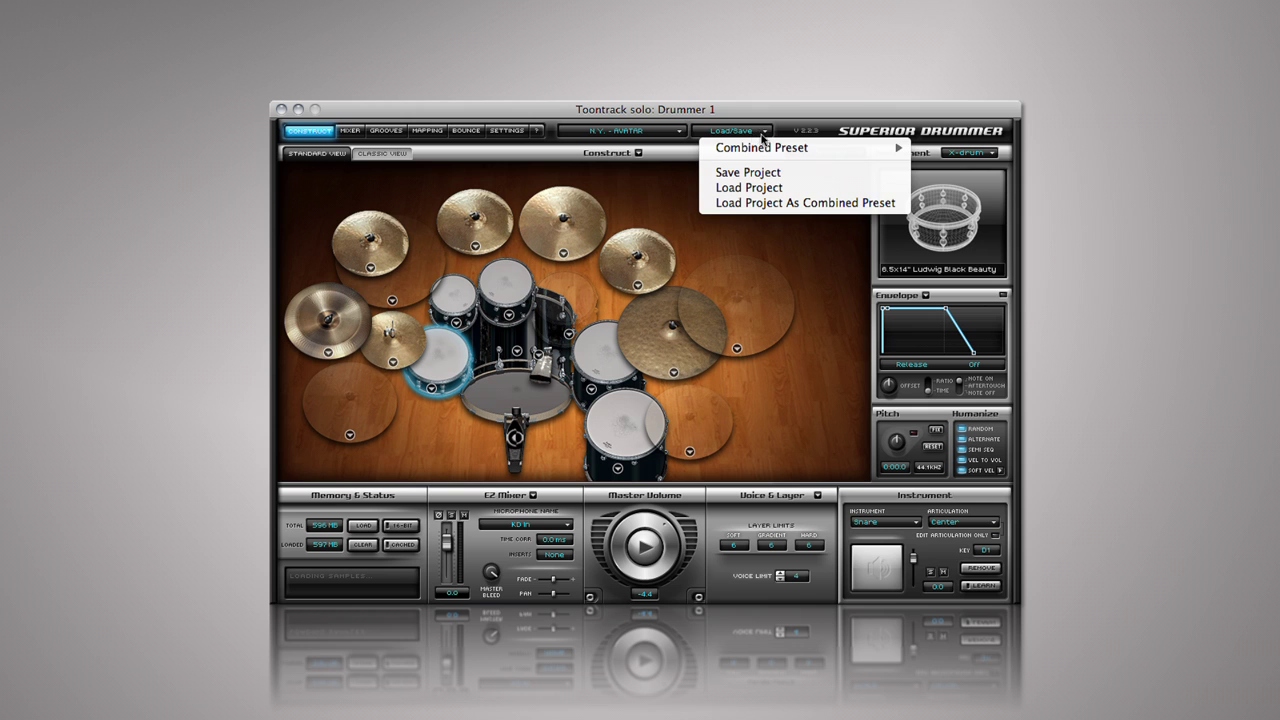
pyautogui.moveTo(774, 150)
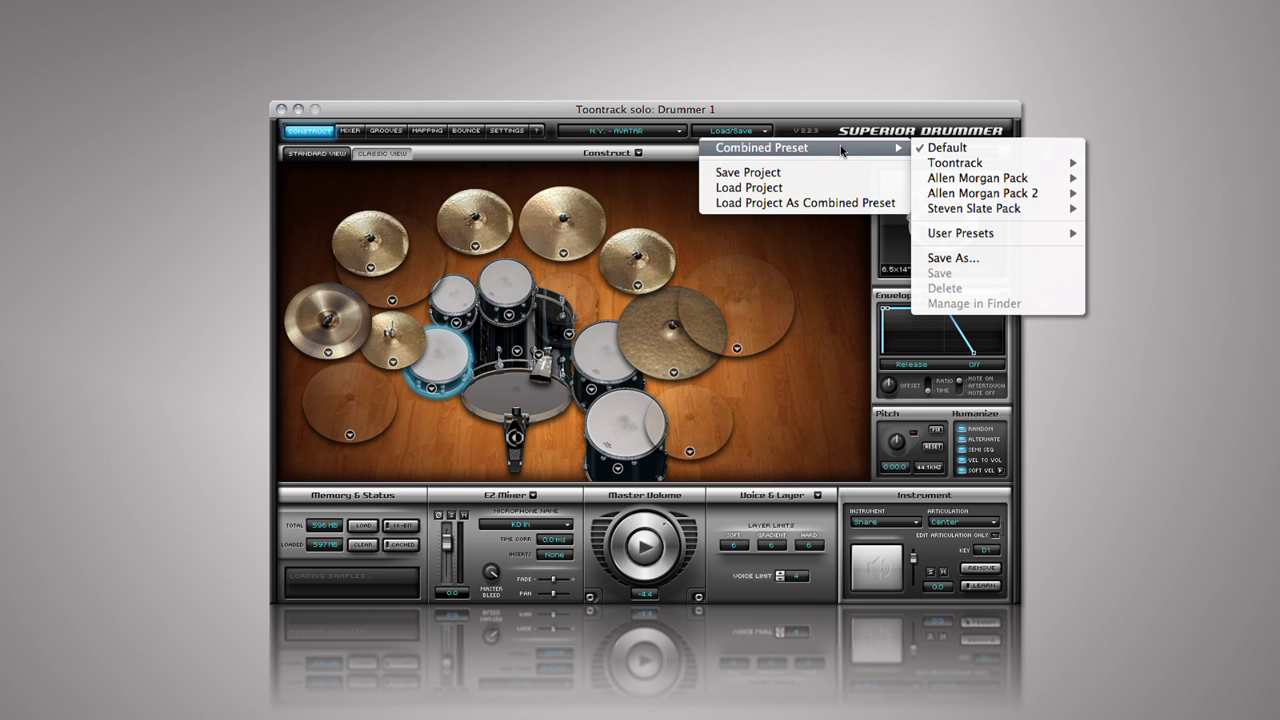
pyautogui.moveTo(952, 163)
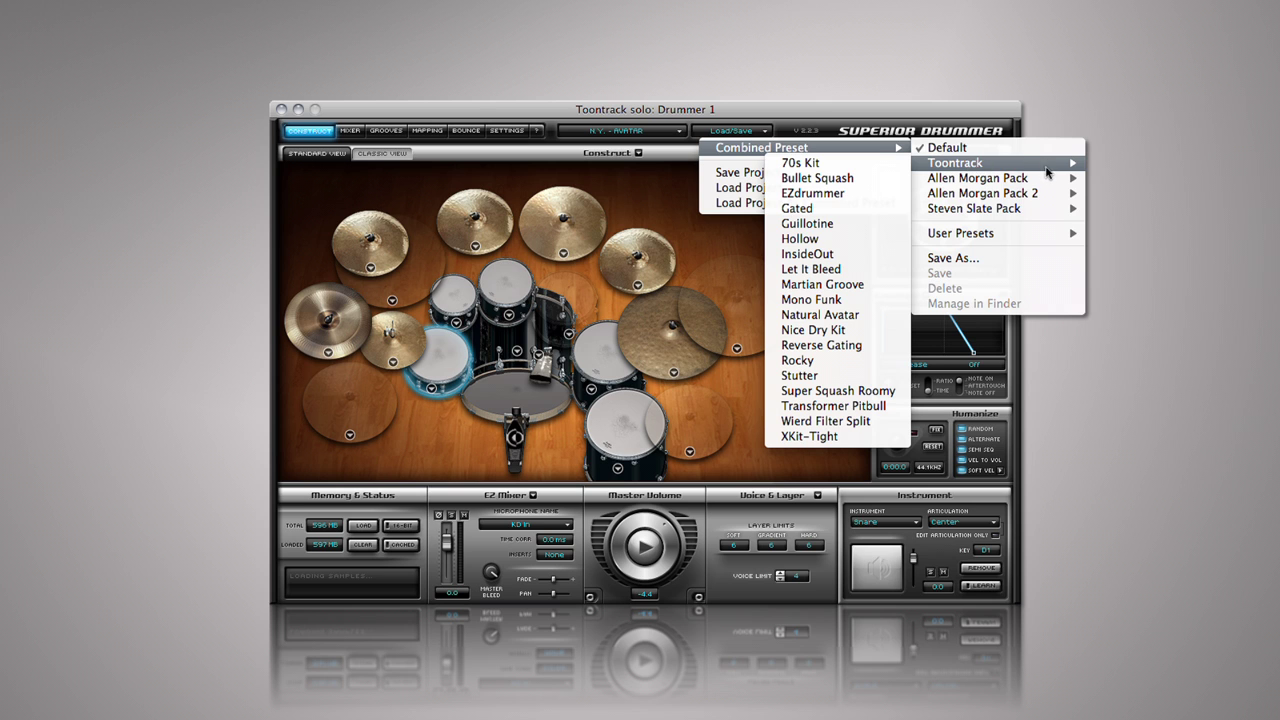
pyautogui.moveTo(1053, 198)
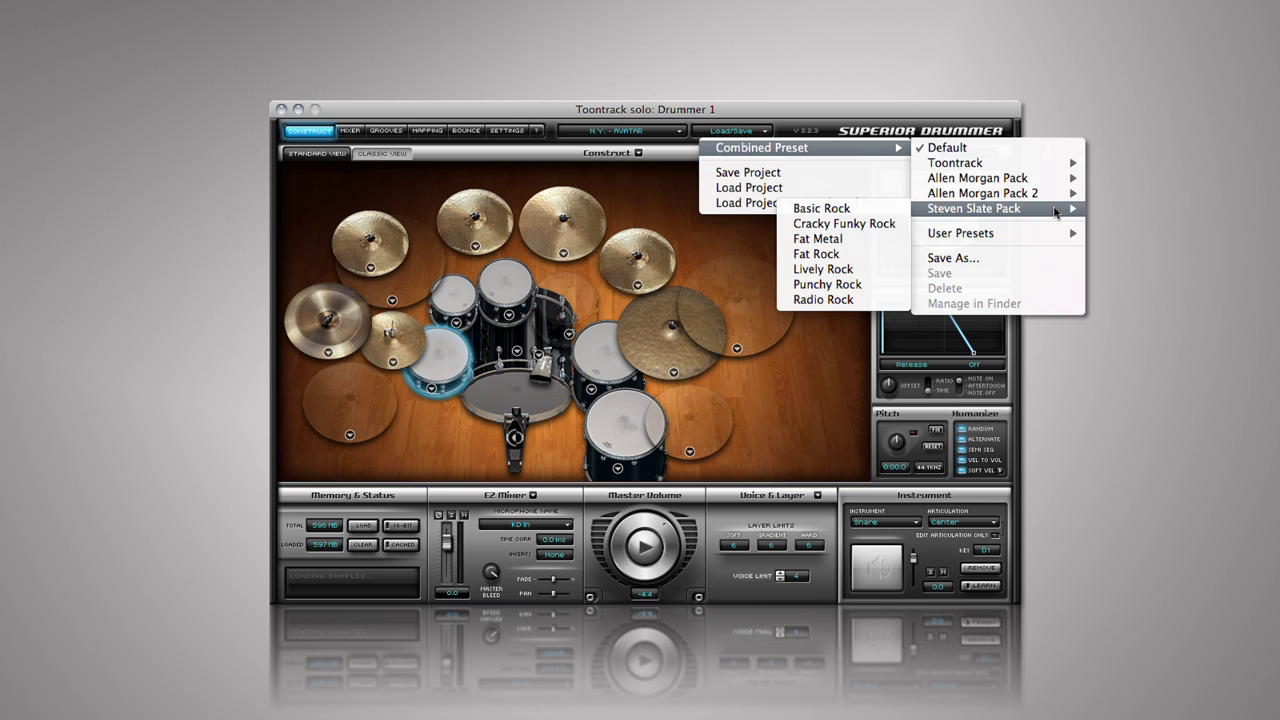
pyautogui.click(884, 180)
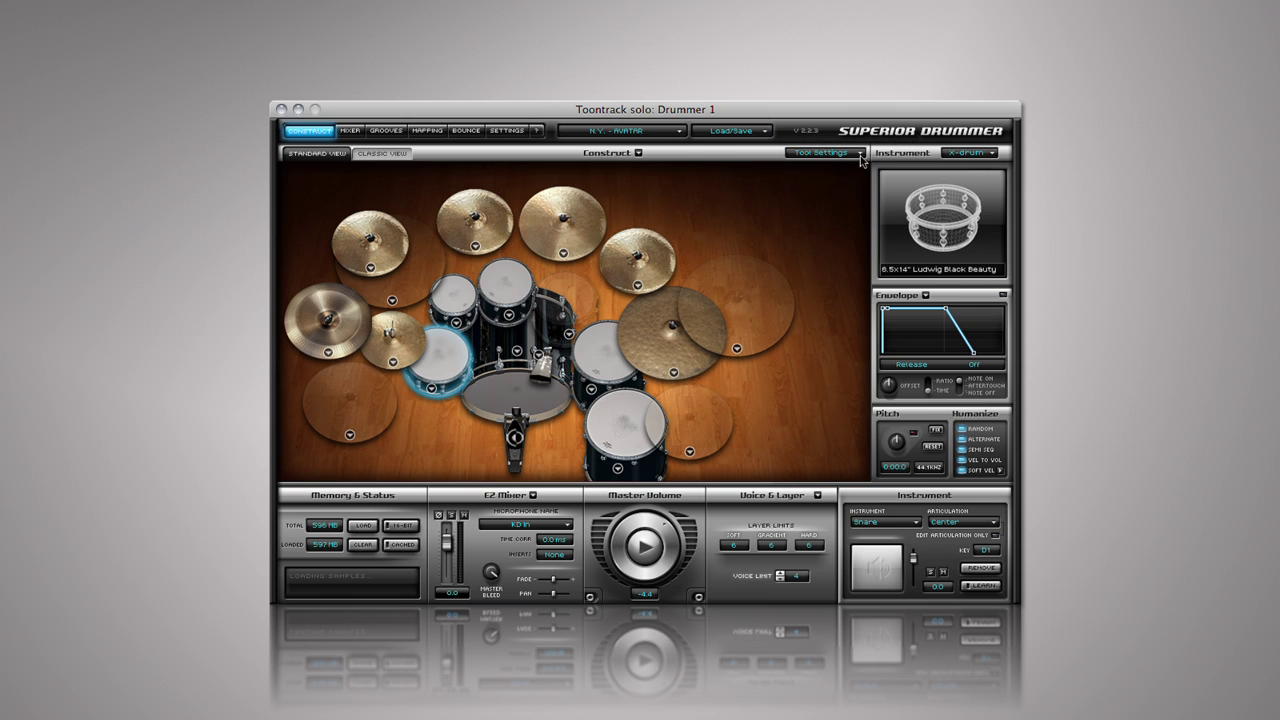
# Switch the kit's drumstick type to FeltMallets
pyautogui.click(859, 155)
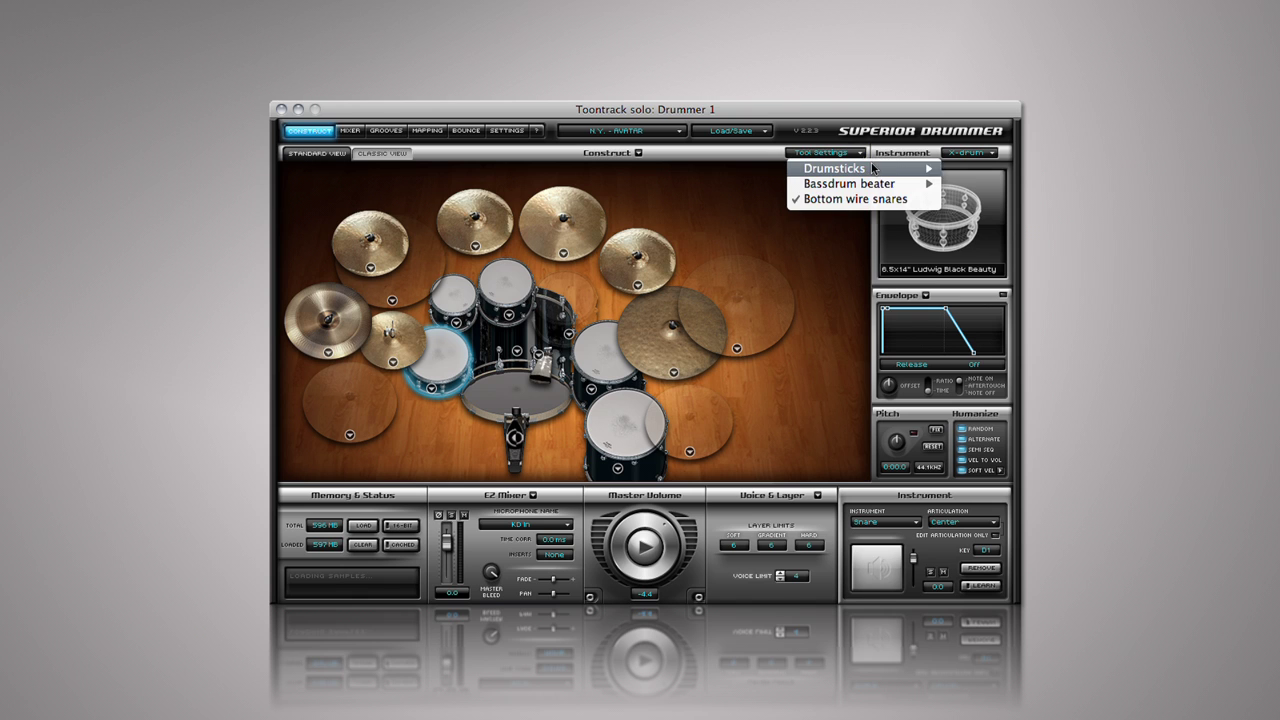
pyautogui.moveTo(877, 172)
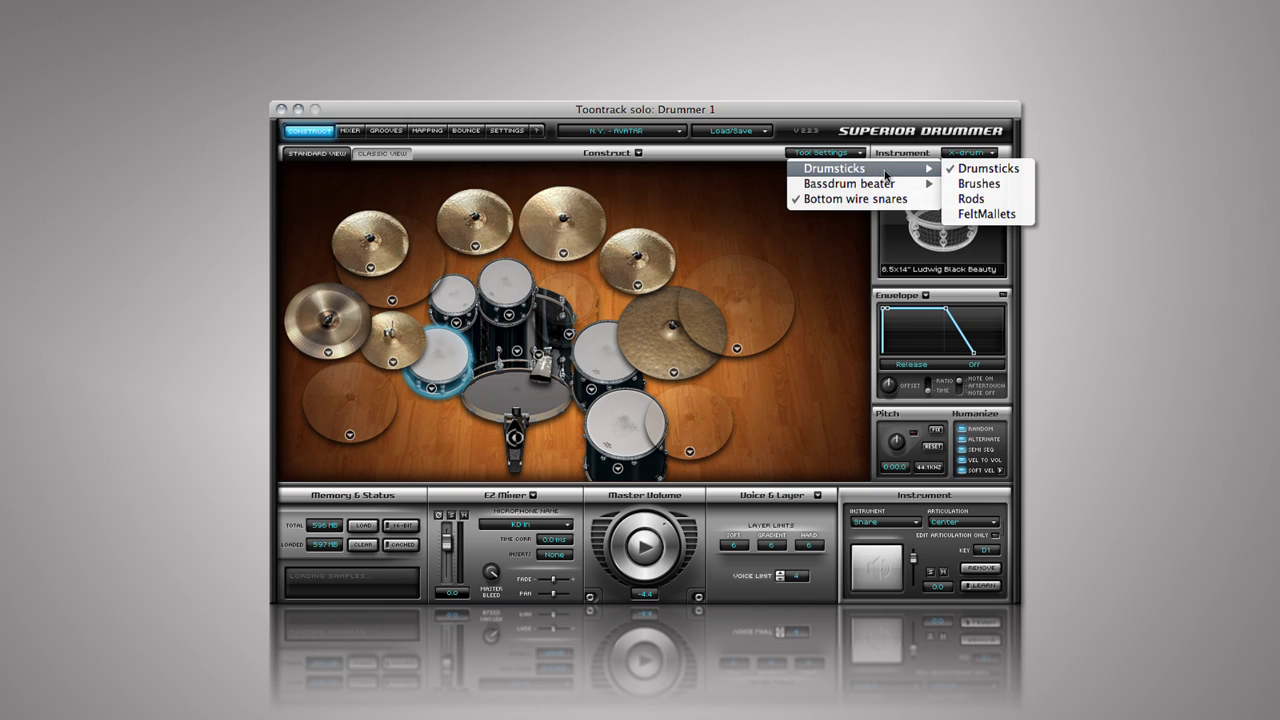
pyautogui.click(1010, 212)
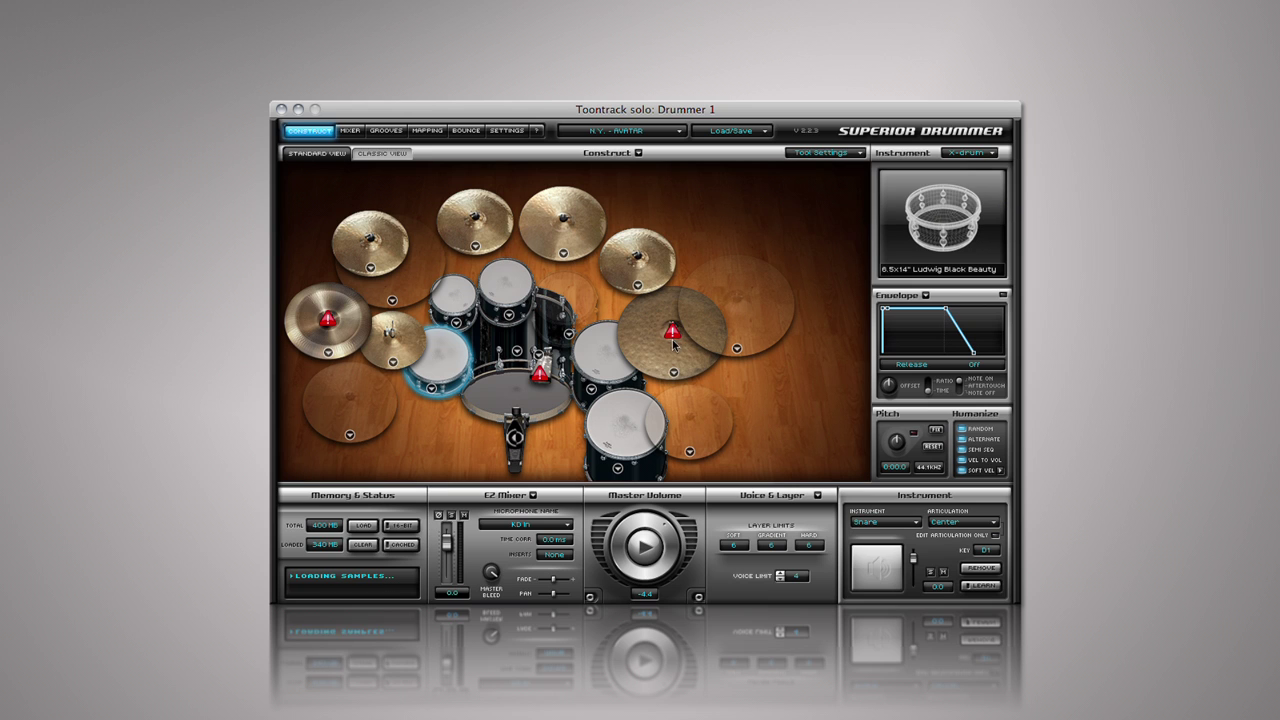
# Change the kit's stick type back to Drumsticks
pyautogui.click(857, 154)
pyautogui.moveTo(904, 175)
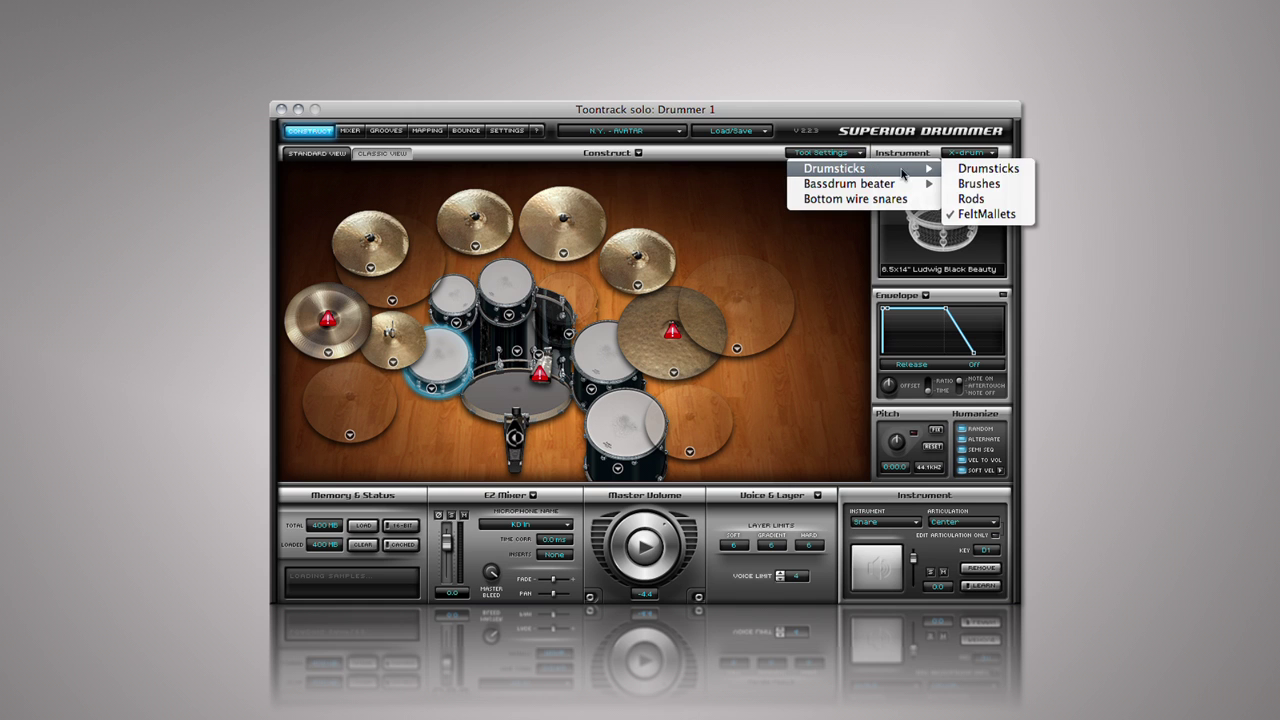
pyautogui.click(956, 172)
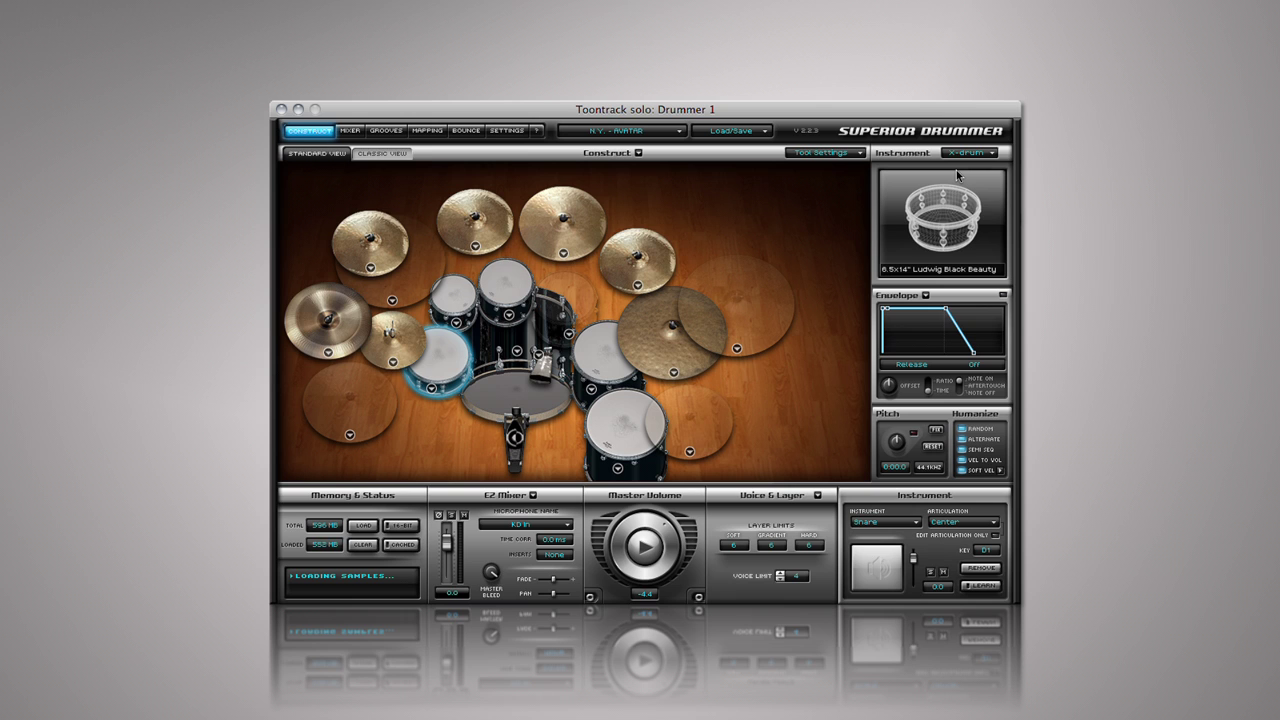
# View the X-drum options for adding an extra instrument, without adding one
pyautogui.click(988, 154)
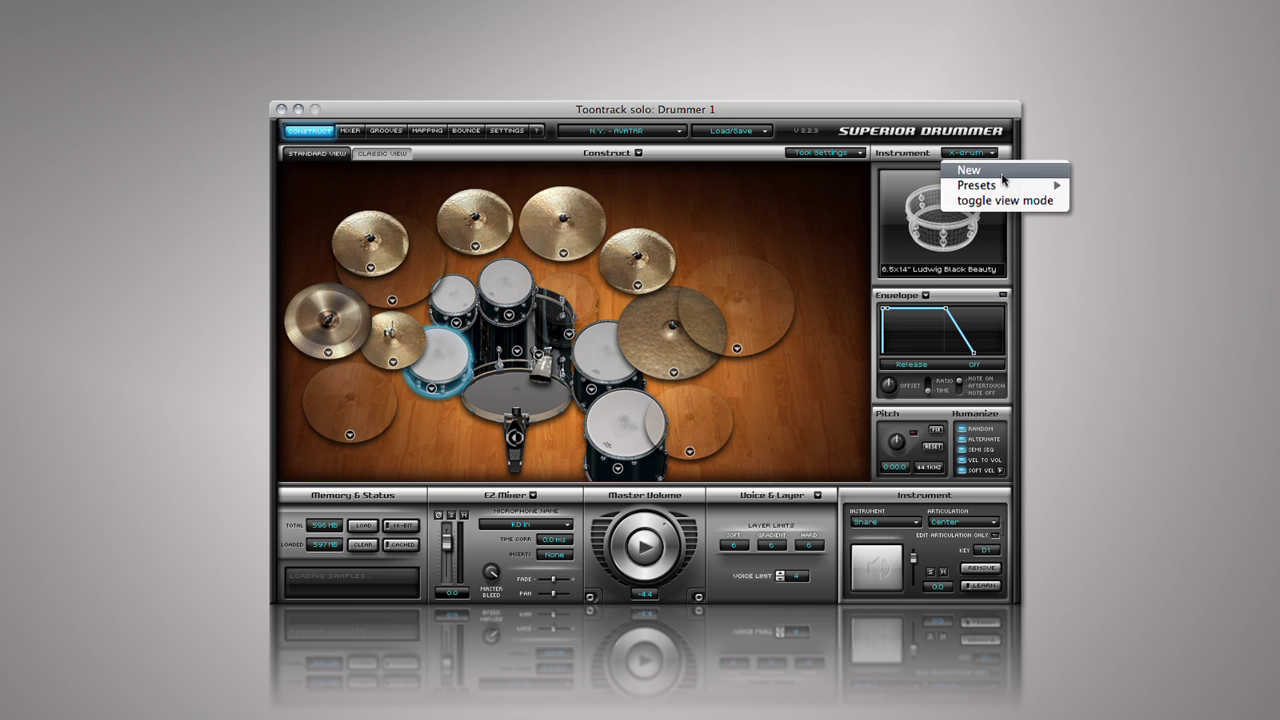
pyautogui.click(922, 173)
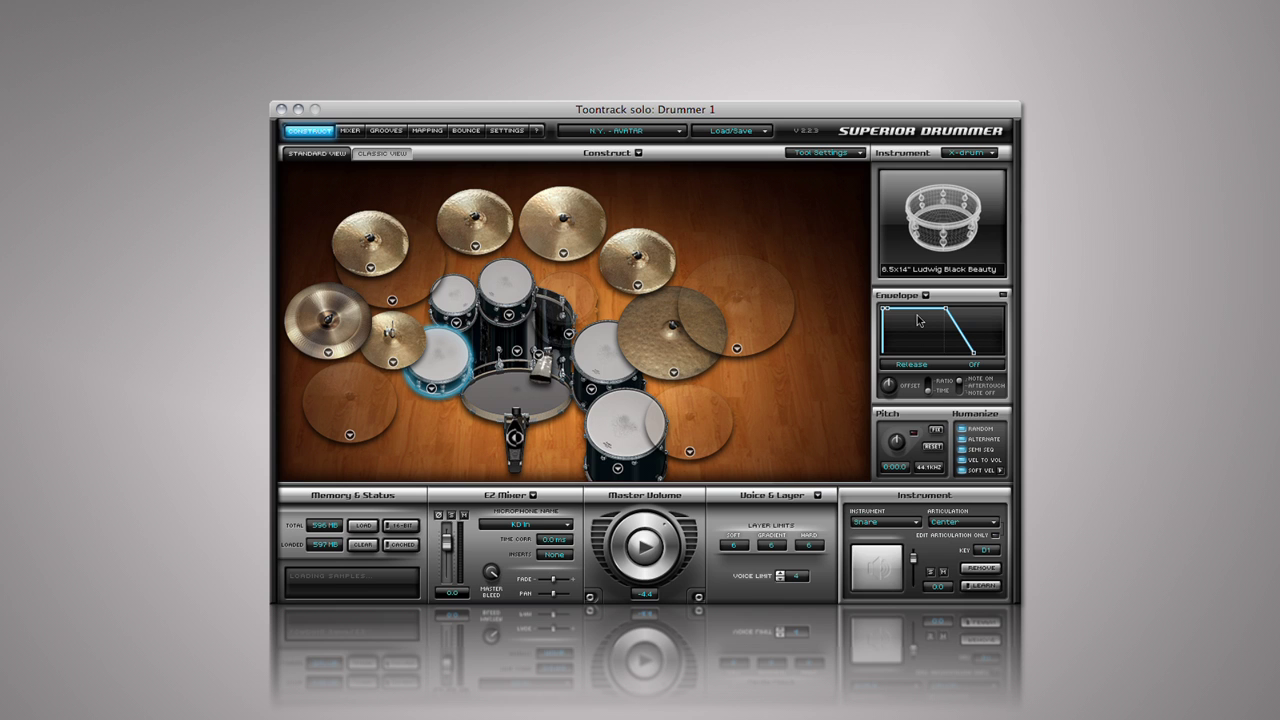
# Enable the snare's envelope, reshape its curve with a steep initial drop and about 3.2 % release, and audition several hits
pyautogui.click(434, 366)
pyautogui.click(1003, 297)
pyautogui.moveTo(887, 318); pyautogui.dragTo(962, 354)
pyautogui.click(446, 348)
pyautogui.click(446, 348)
pyautogui.click(446, 348)
pyautogui.click(446, 348)
# Review the envelope's reset and preset options and turn the snare's envelope off
pyautogui.click(925, 295)
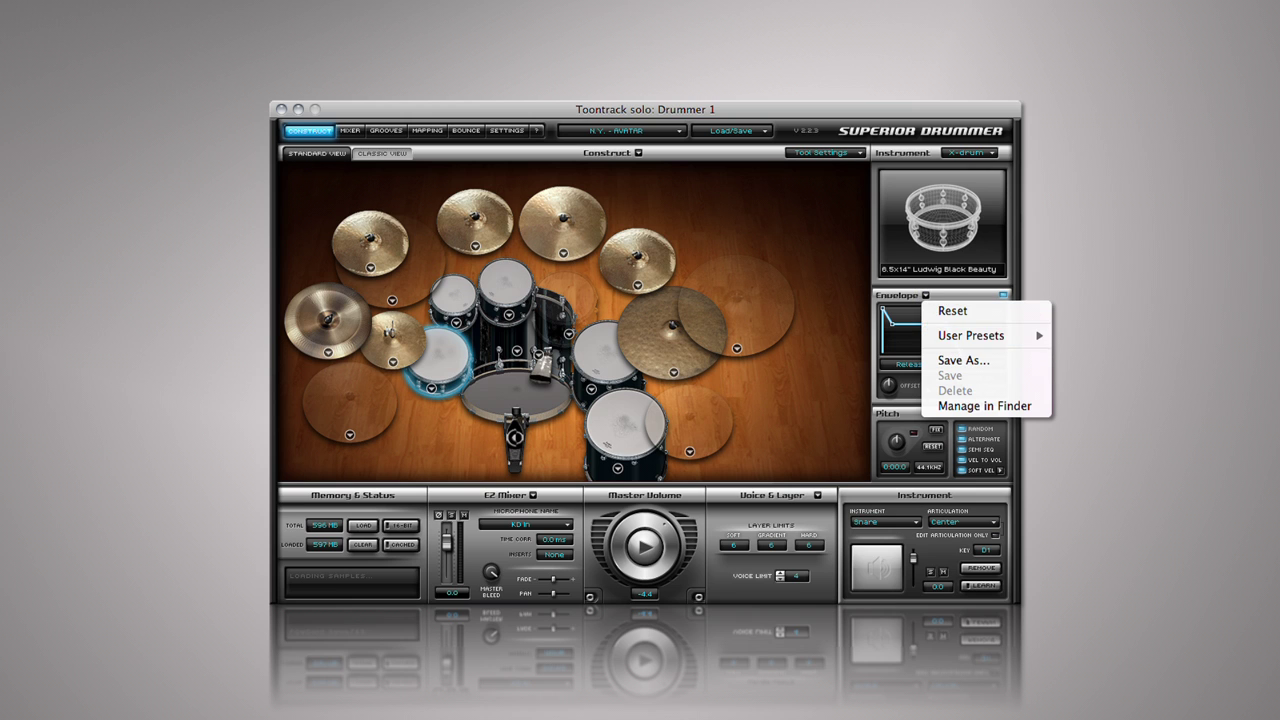
pyautogui.press('Escape')
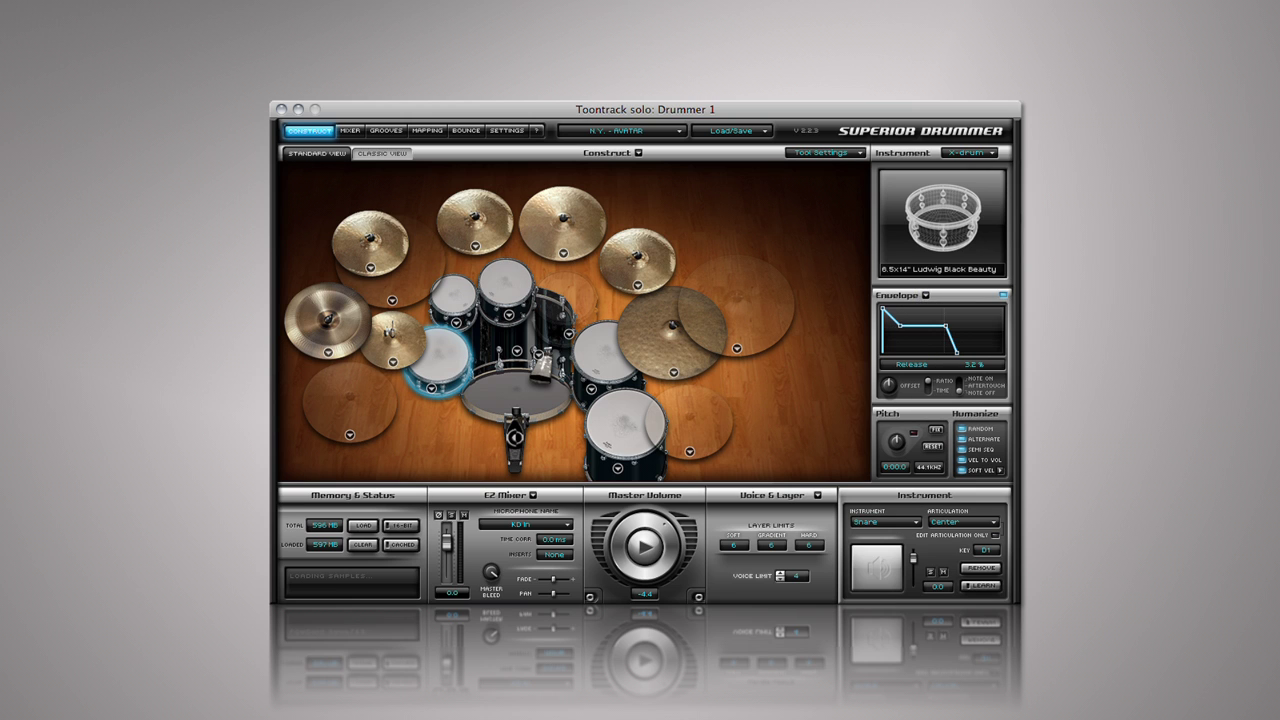
pyautogui.click(1003, 295)
# Try a different pitch on the snare and reset it
pyautogui.moveTo(898, 446); pyautogui.dragTo(900, 464)
pyautogui.click(932, 446)
# Audition the snare at several velocities on its trigger pad and look through its articulations, keeping Center
pyautogui.click(883, 590)
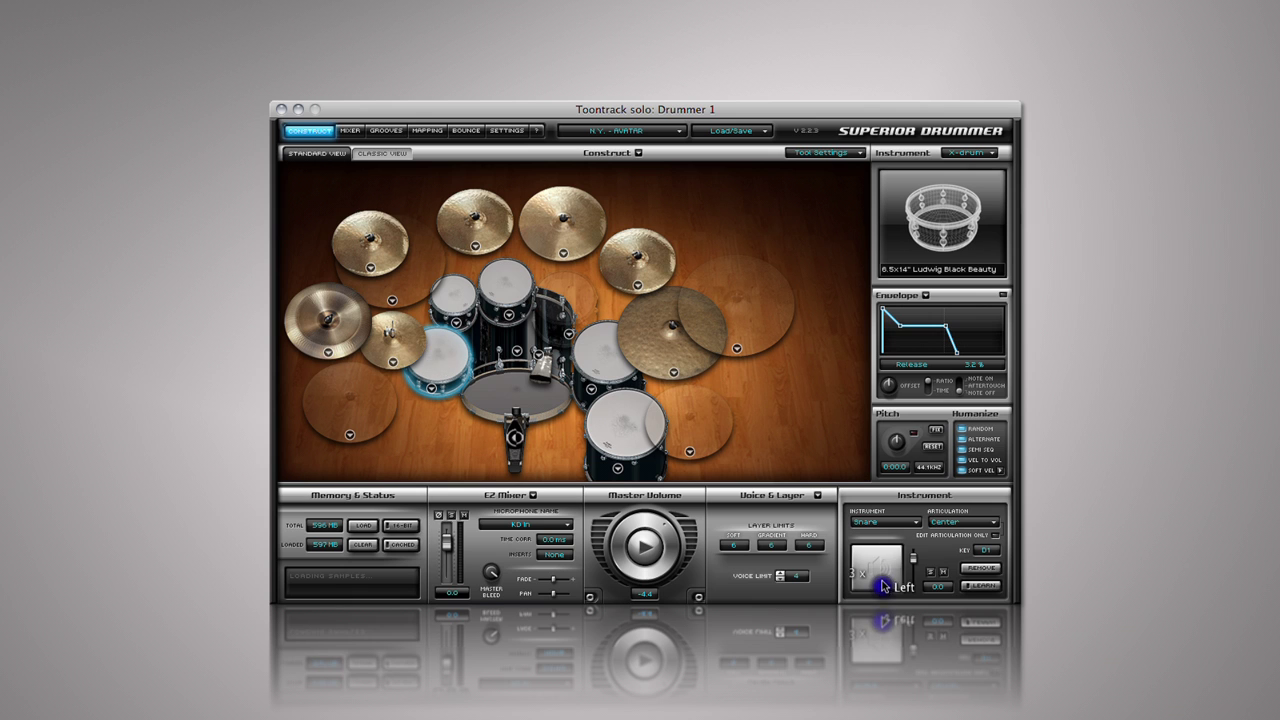
pyautogui.click(880, 572)
pyautogui.click(876, 548)
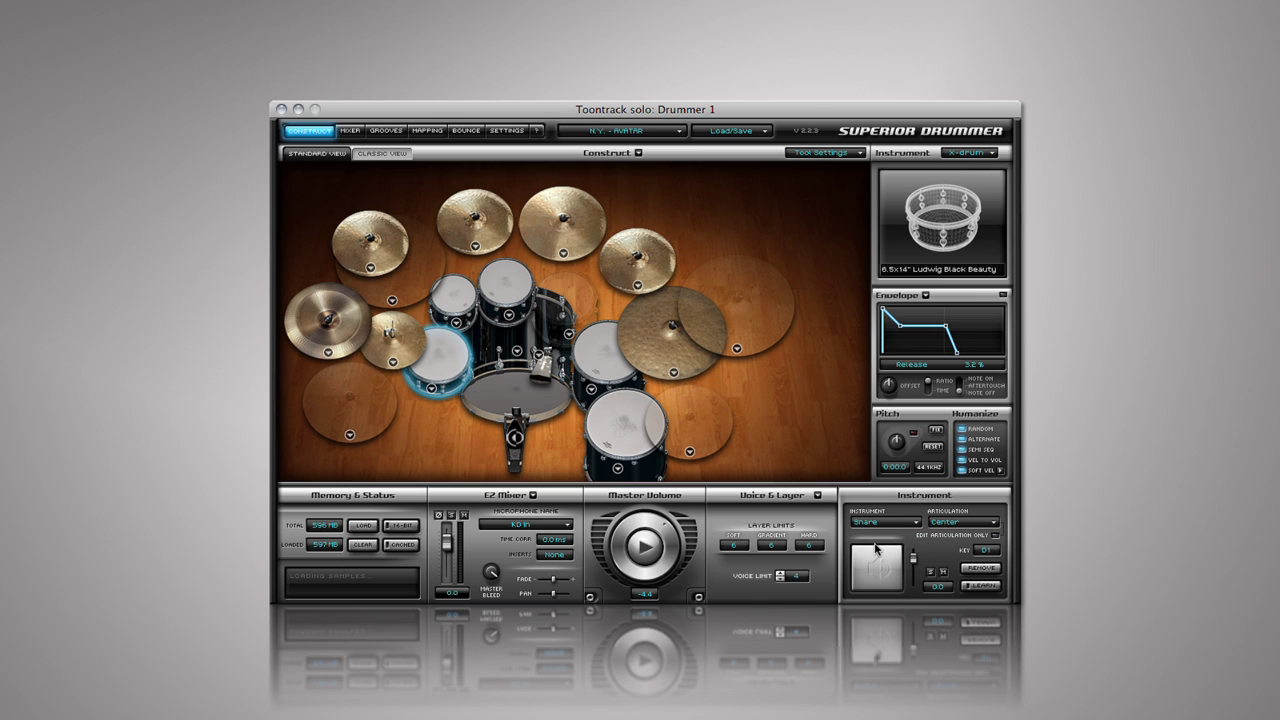
pyautogui.click(953, 522)
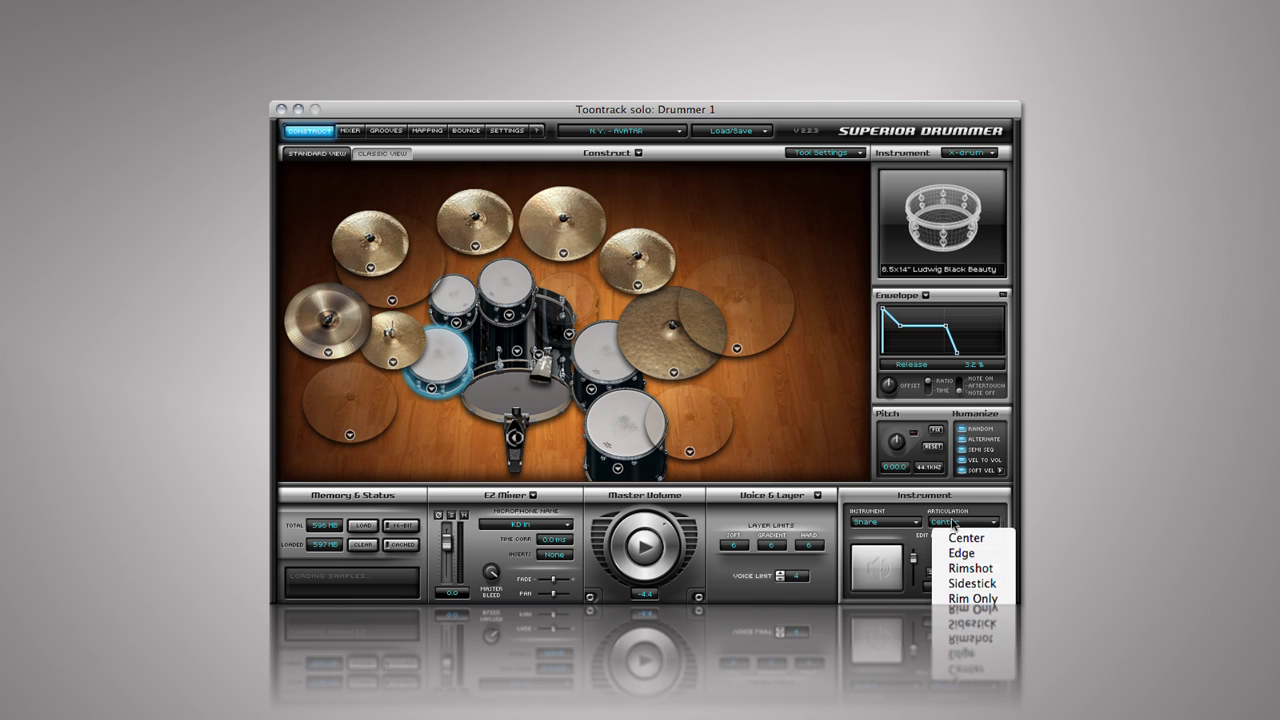
pyautogui.click(958, 538)
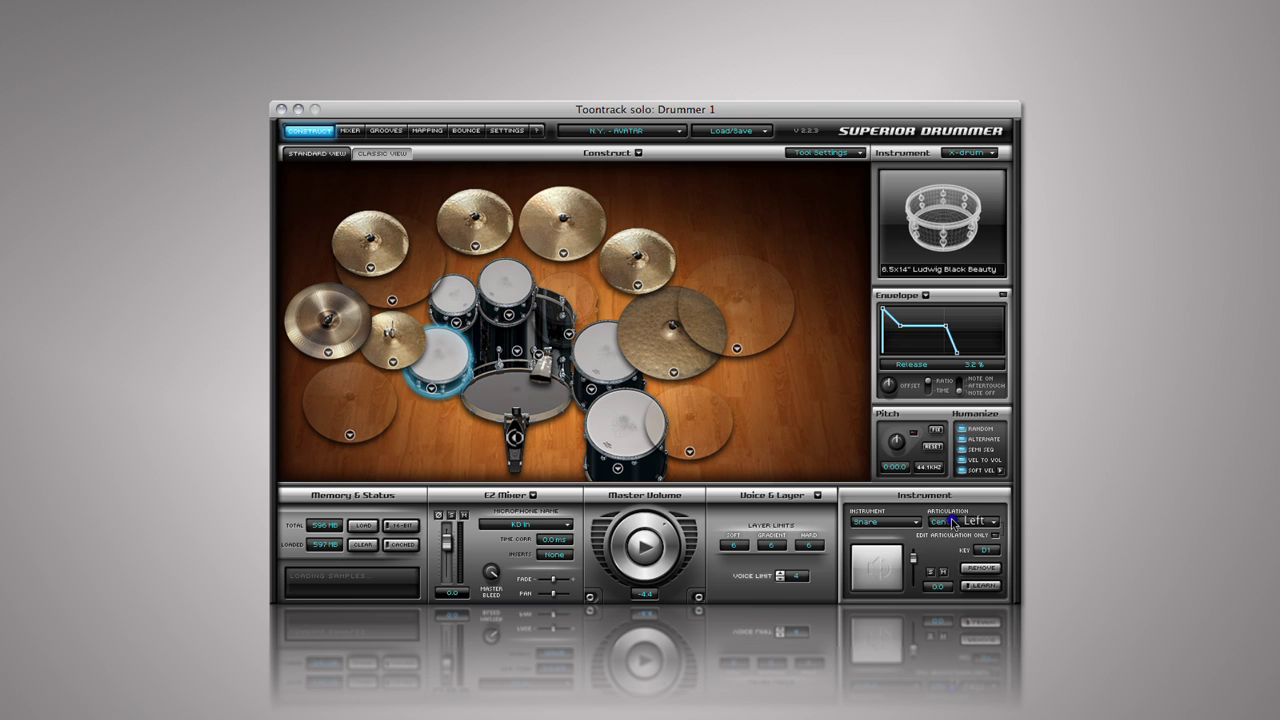
# Select the hi-hat, restrict editing to its Open 1 articulation only, and lower that articulation's level
pyautogui.click(416, 352)
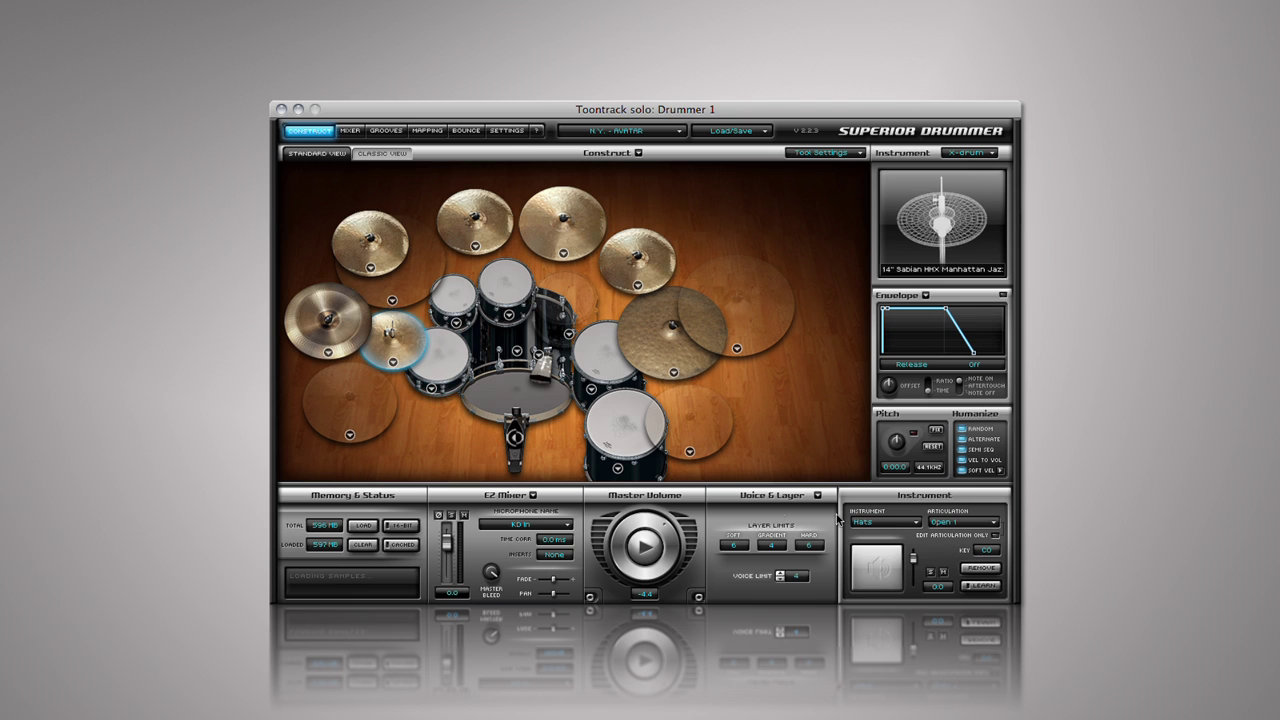
pyautogui.click(955, 522)
pyautogui.click(968, 553)
pyautogui.moveTo(914, 558); pyautogui.dragTo(916, 568)
# Turn MIDI Learn on for the hi-hat articulation and off again
pyautogui.click(985, 587)
pyautogui.click(985, 588)
# Review the layer limit presets and set the voice limit to 10
pyautogui.click(818, 497)
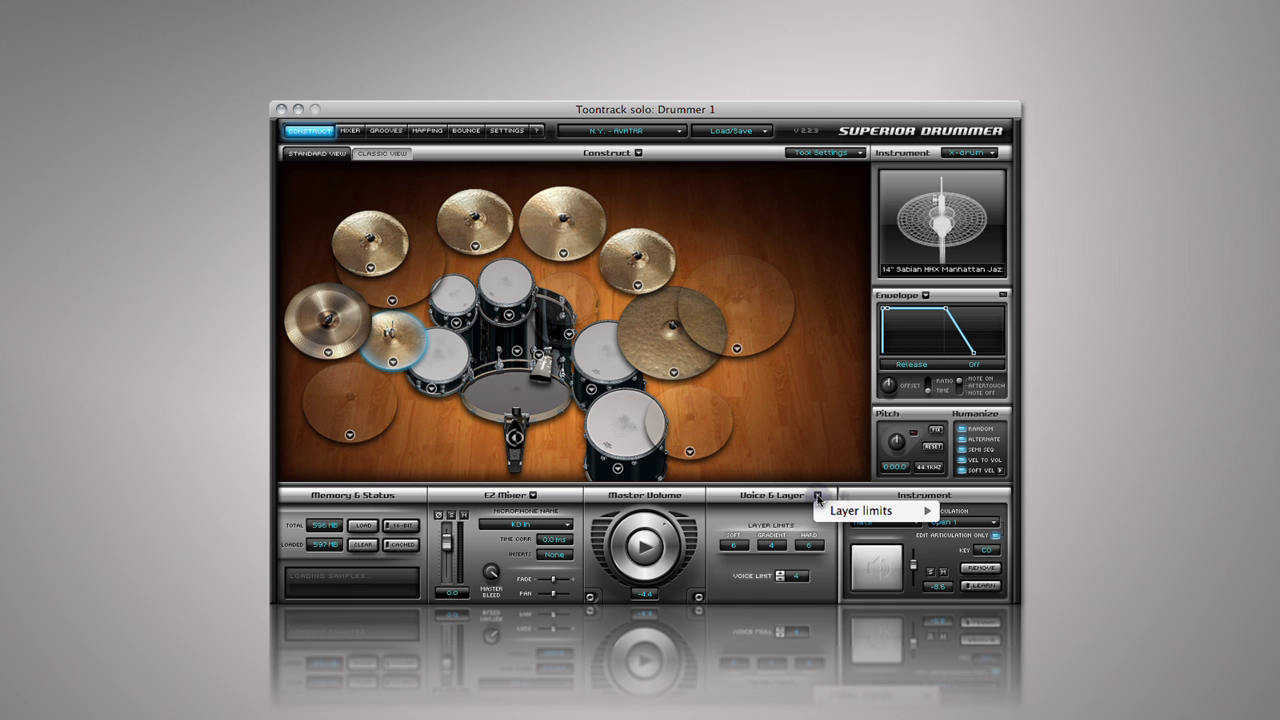
pyautogui.moveTo(825, 509)
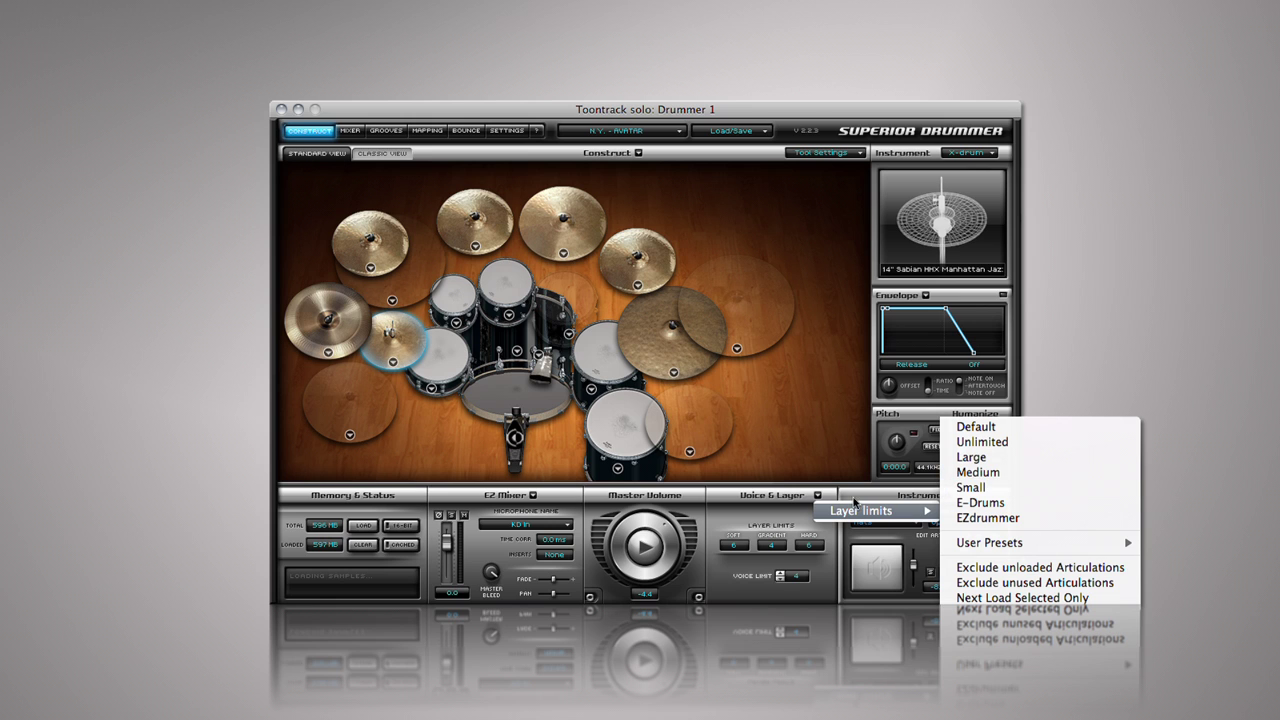
pyautogui.click(818, 497)
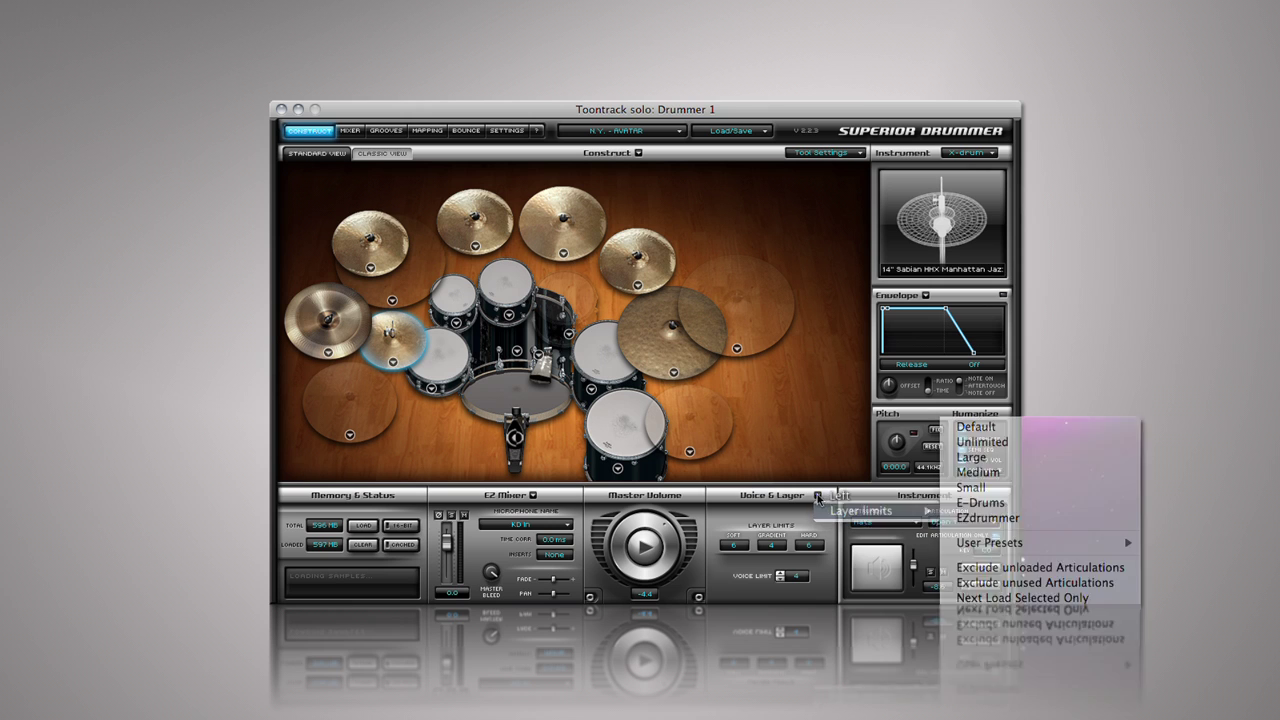
pyautogui.click(781, 578)
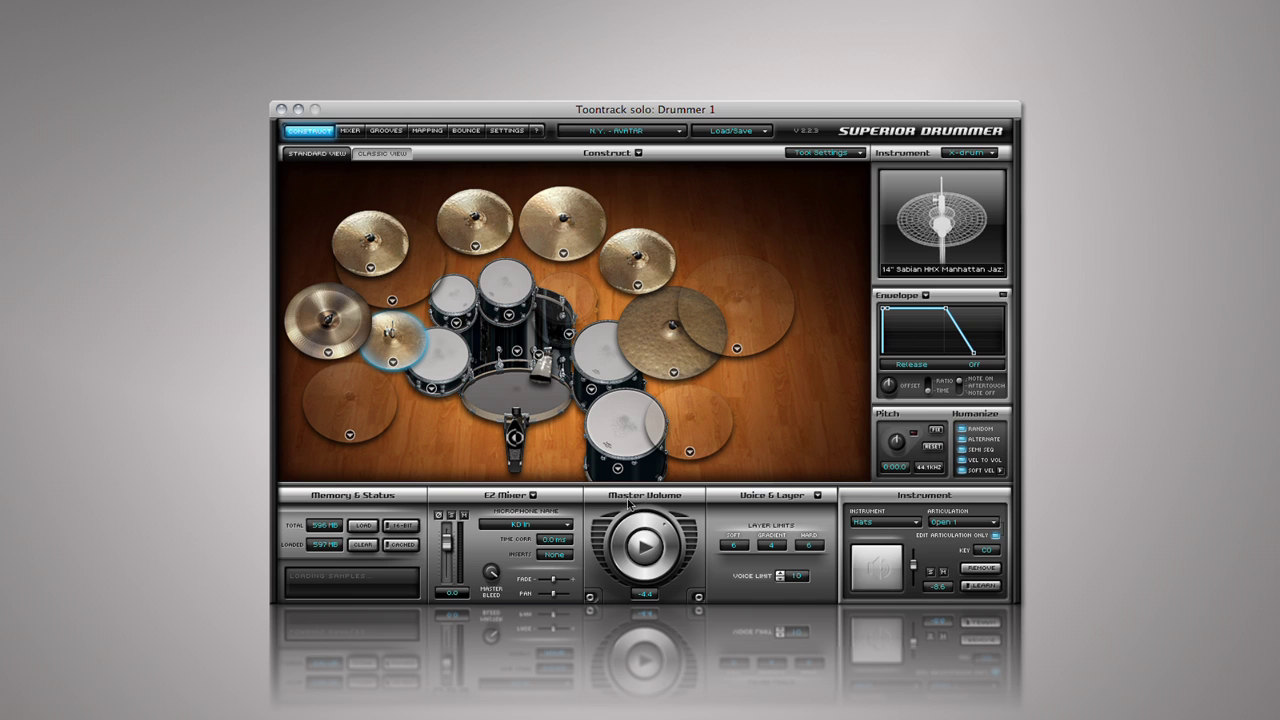
# Look through the EZ Mixer's microphone list and its All Mixer presets, keeping KD In and the current routing
pyautogui.click(520, 527)
pyautogui.click(518, 538)
pyautogui.click(534, 494)
pyautogui.moveTo(546, 512)
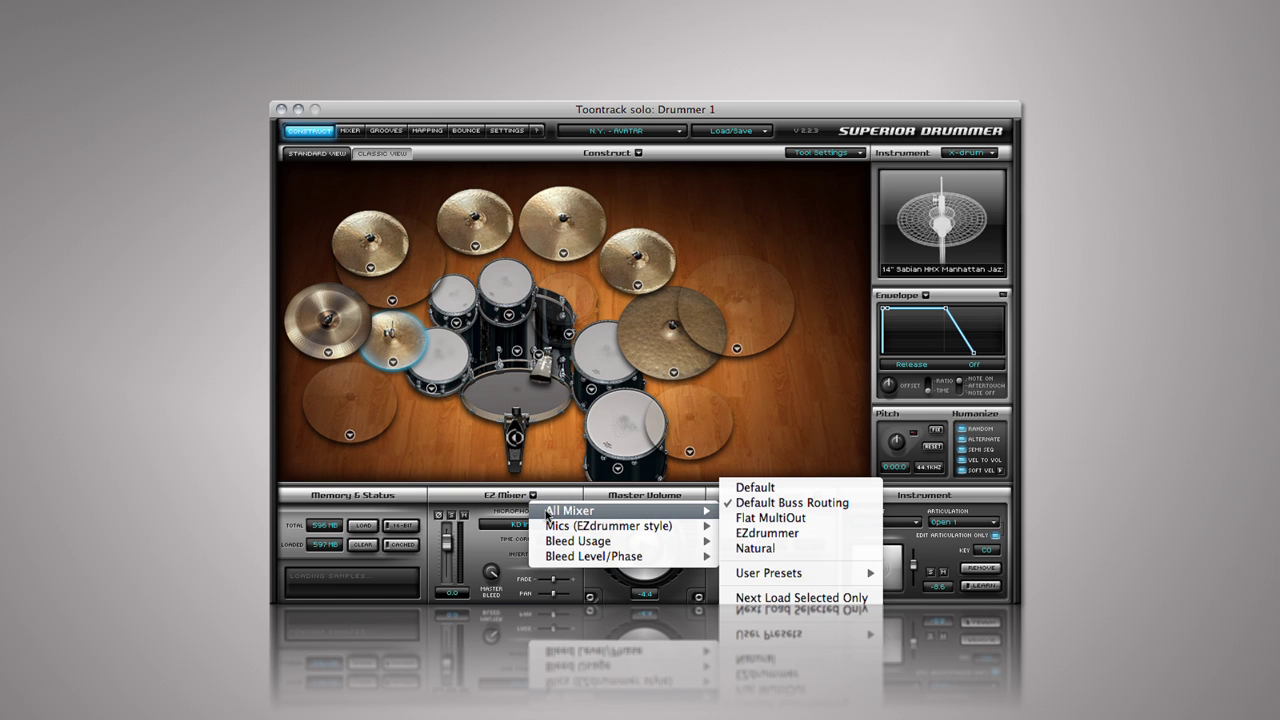
pyautogui.click(522, 495)
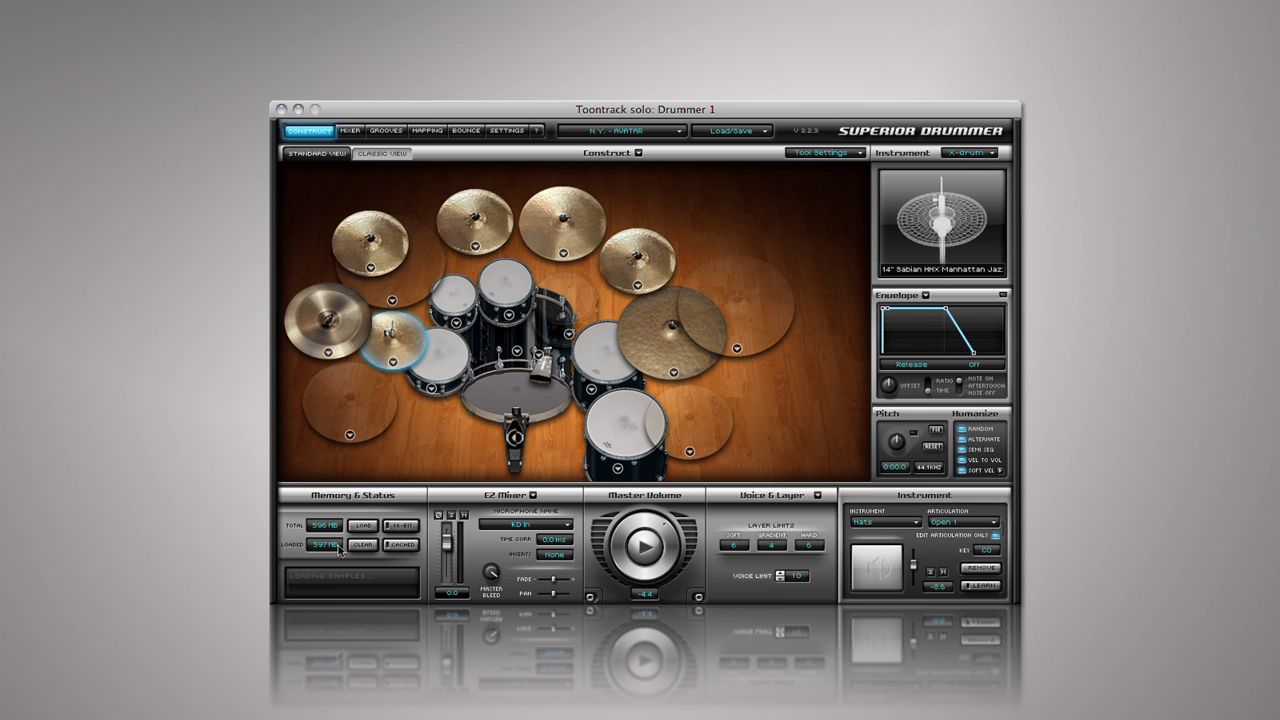
# Enable 16-bit and cached sample loading to reduce memory use
pyautogui.click(402, 526)
pyautogui.click(407, 548)
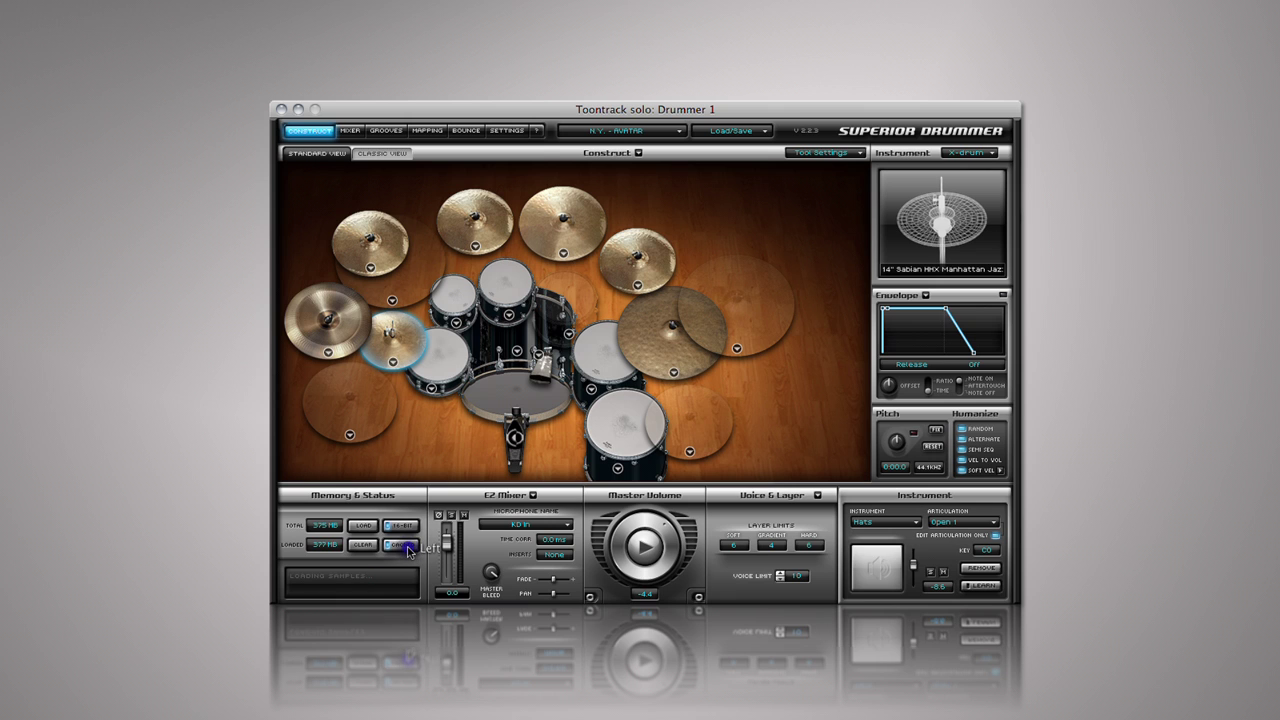